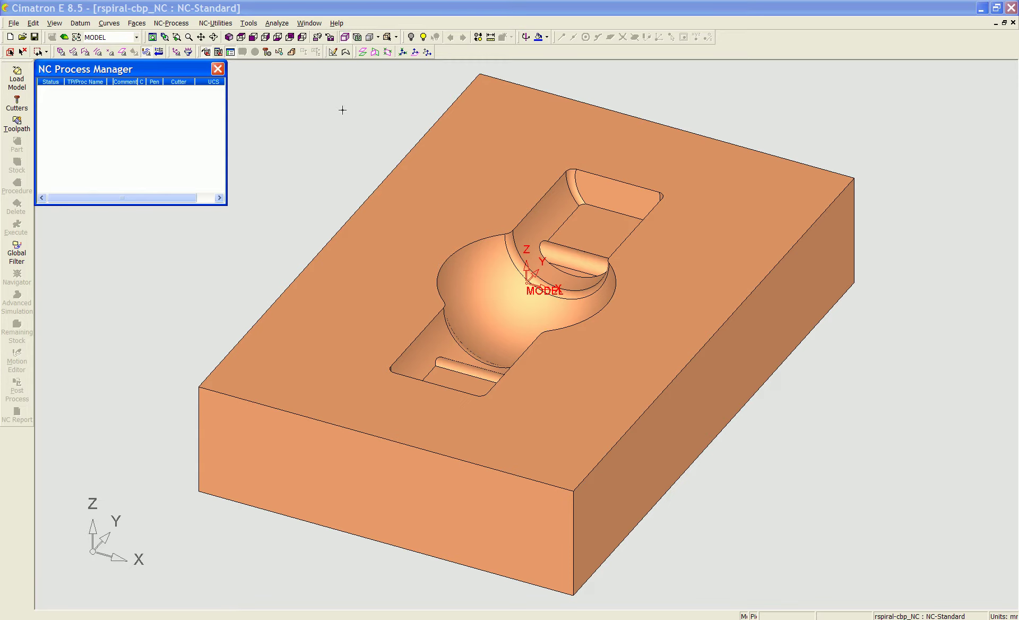
# Define cutter E20 with diameter 20, clear length 100 and cutting length 20
pyautogui.click(17, 103)
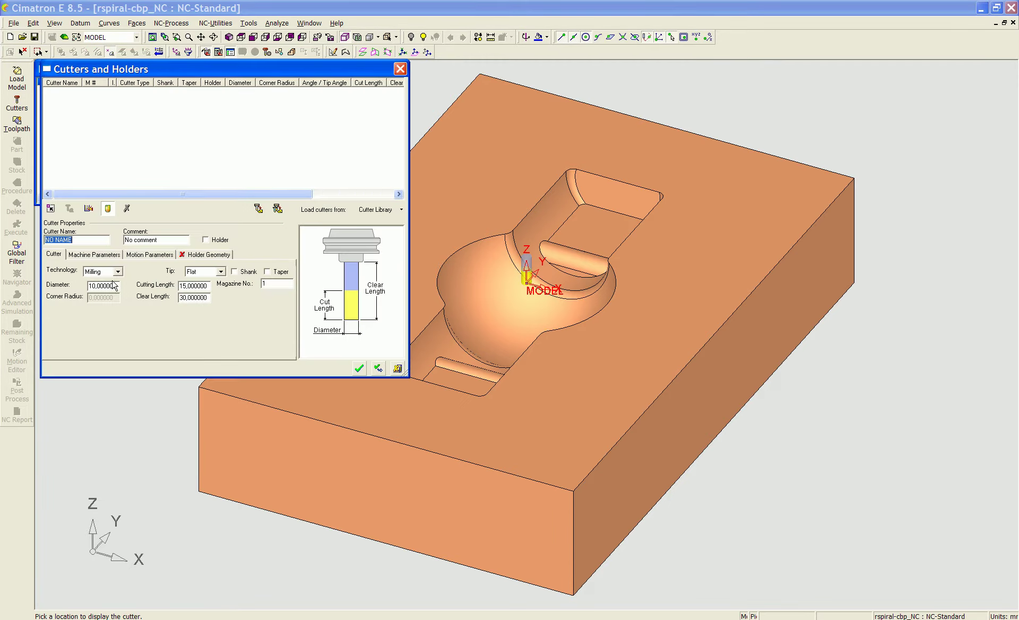
pyautogui.write('E')
pyautogui.doubleClick(106, 283)
pyautogui.write('20')
pyautogui.click(188, 298)
pyautogui.doubleClick(188, 298)
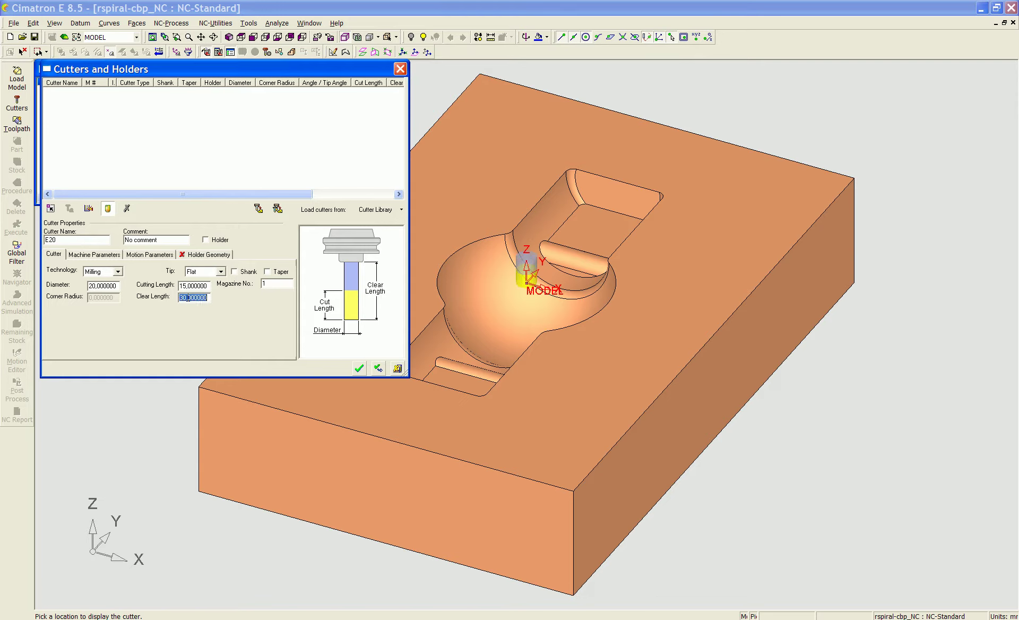
pyautogui.write('100')
pyautogui.click(190, 286)
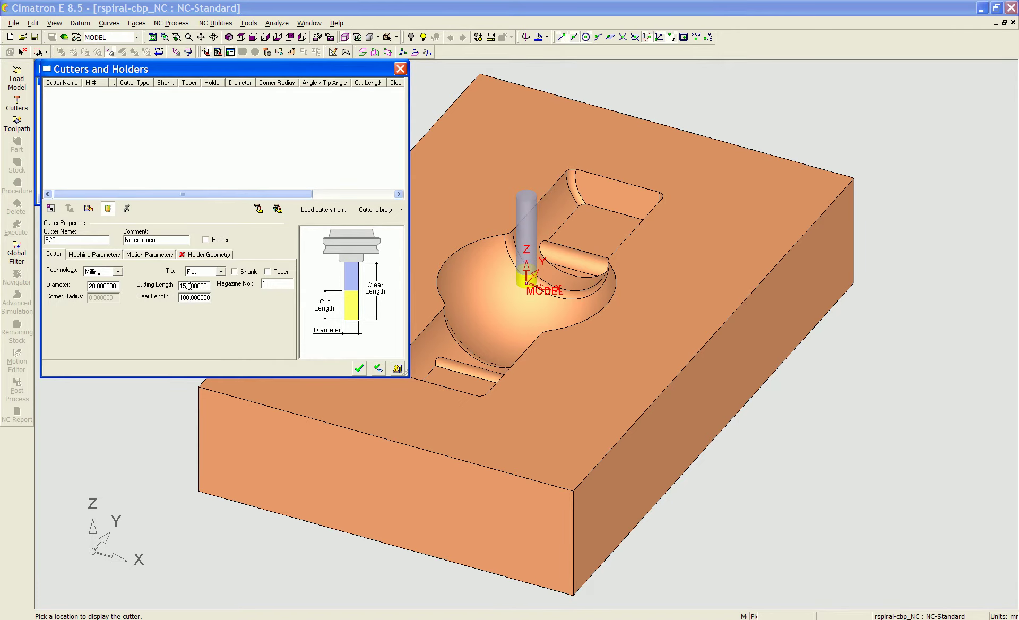
pyautogui.doubleClick(190, 285)
pyautogui.write('20')
pyautogui.click(194, 297)
pyautogui.click(358, 368)
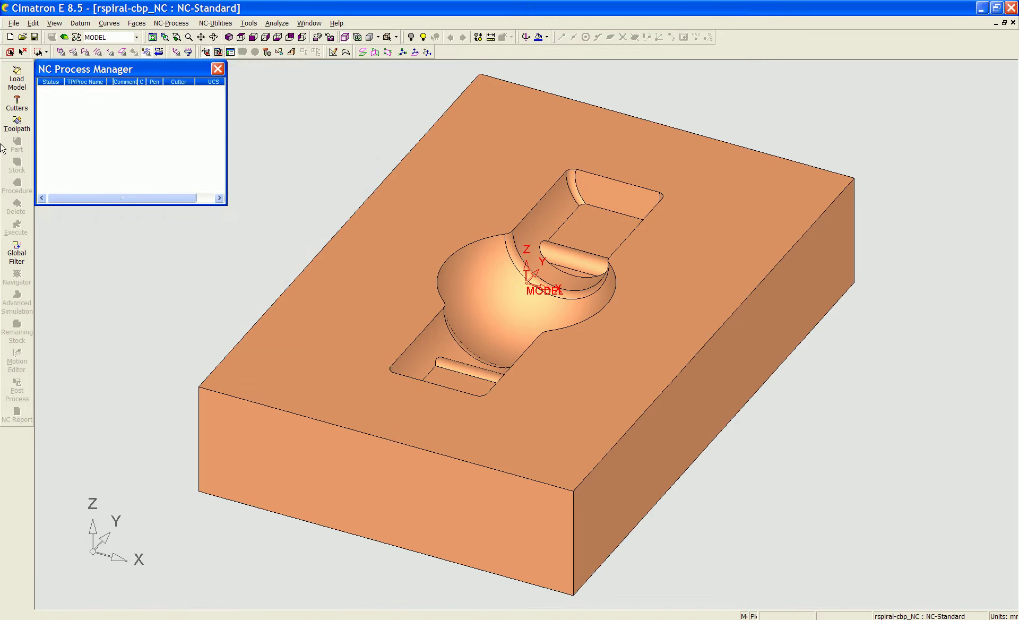
# Create the 3-axis toolpath TP_MODEL with a clearance height of 20
pyautogui.click(21, 126)
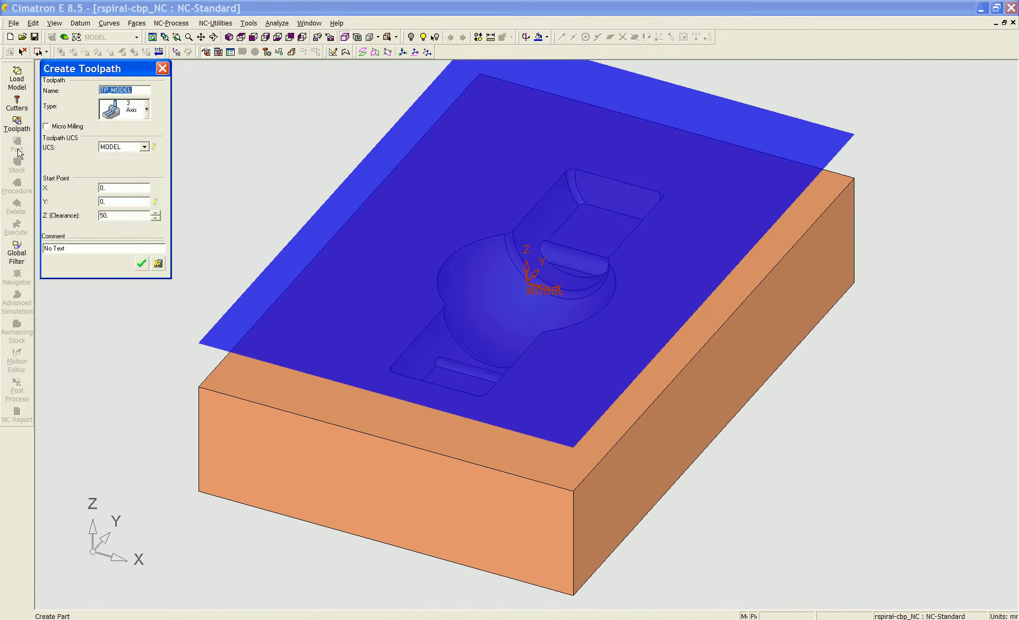
pyautogui.click(237, 152)
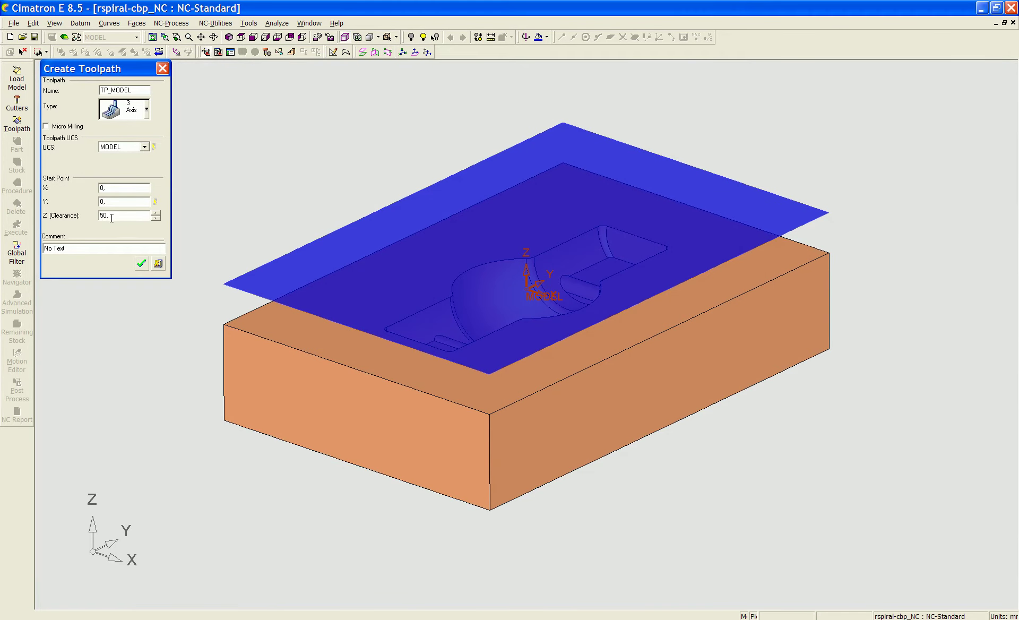
pyautogui.moveTo(112, 218); pyautogui.dragTo(83, 218)
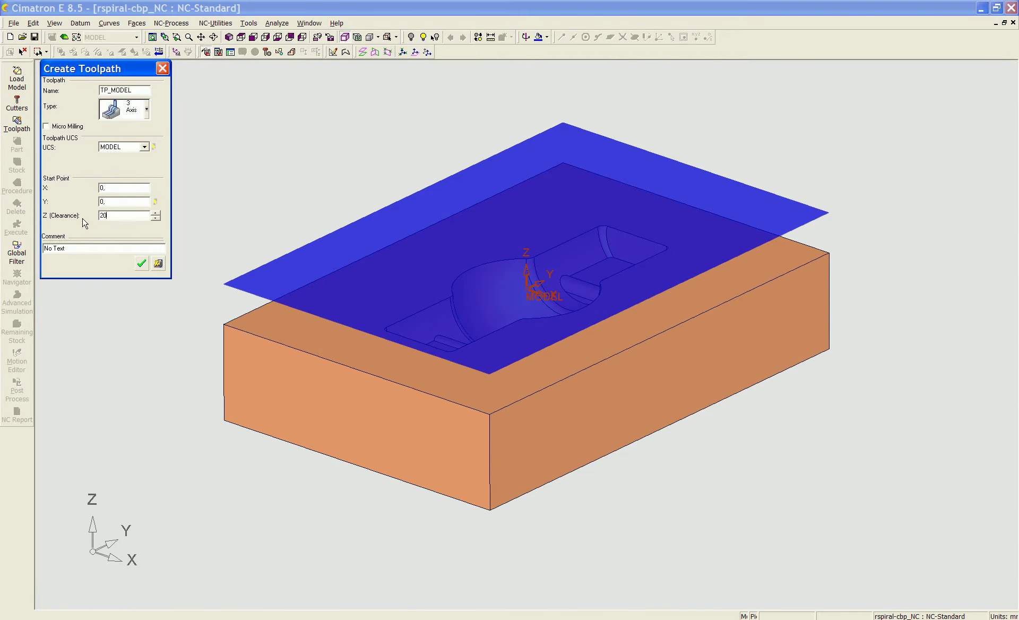
pyautogui.click(110, 202)
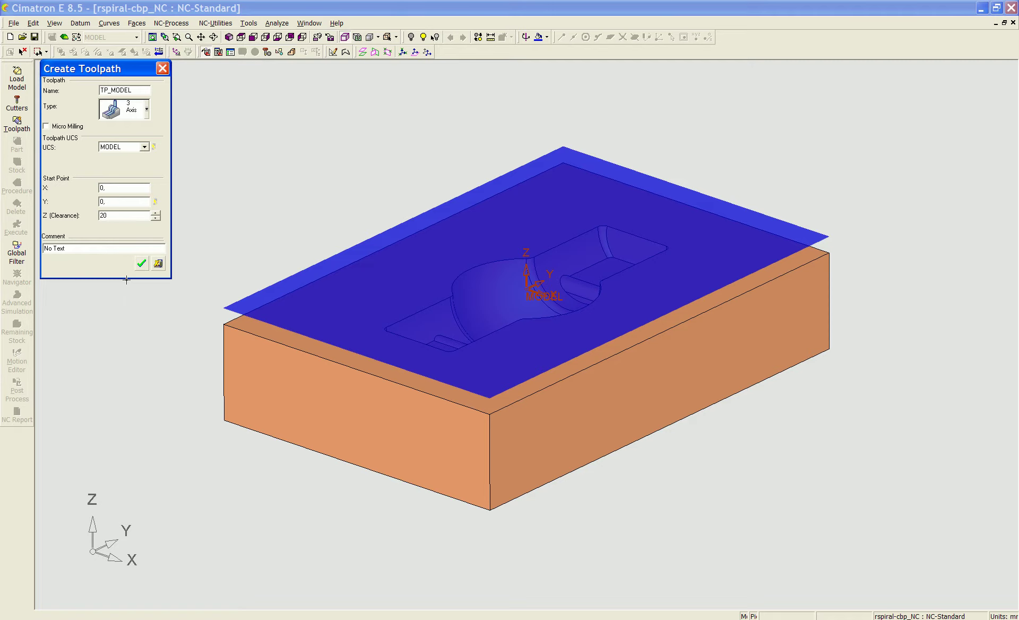
pyautogui.click(141, 264)
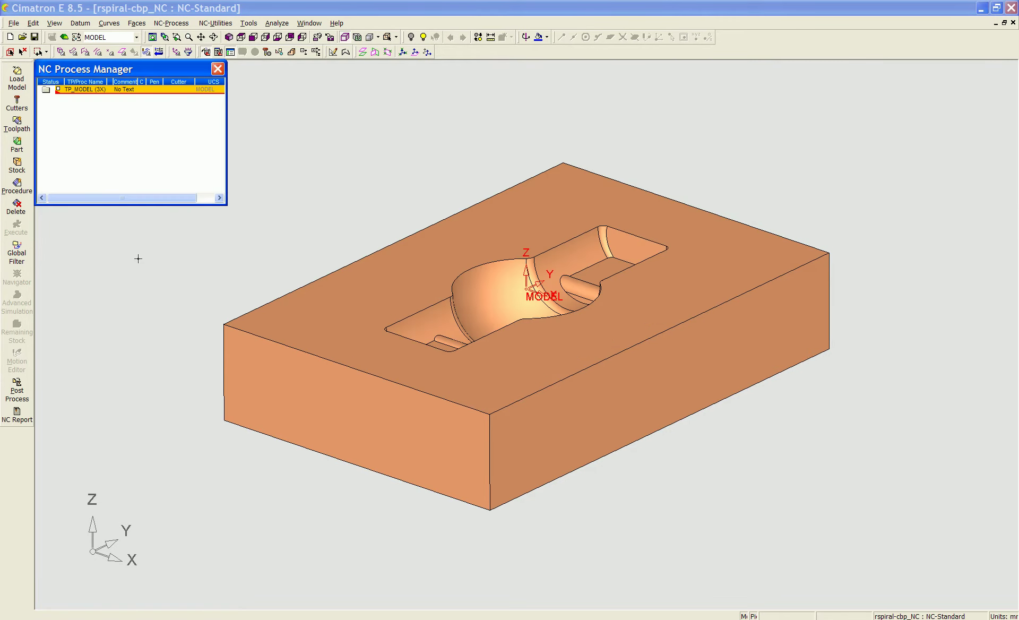
# Add a bounding-box stock and start a new Volume Milling procedure
pyautogui.click(23, 168)
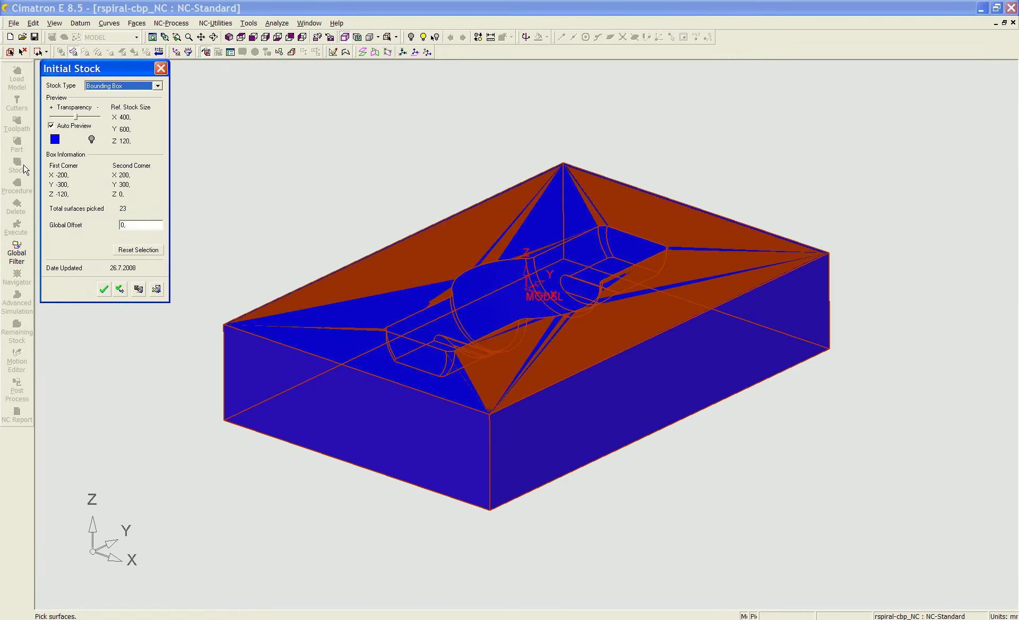
pyautogui.click(103, 289)
pyautogui.click(17, 185)
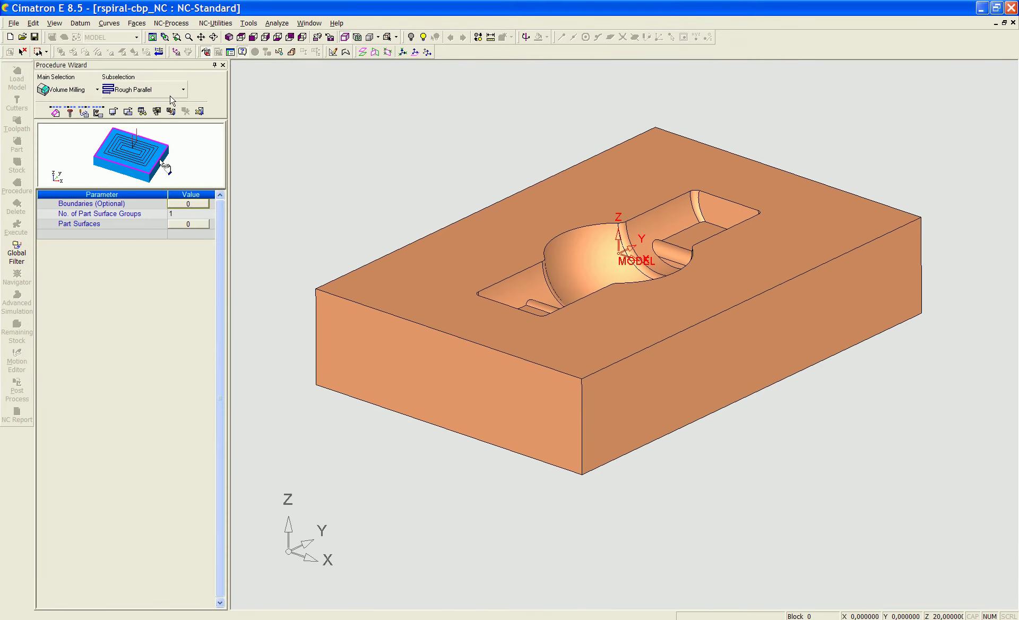
# Switch the strategy to Rough Spiral and select all 23 model faces as part surfaces
pyautogui.click(159, 89)
pyautogui.click(154, 115)
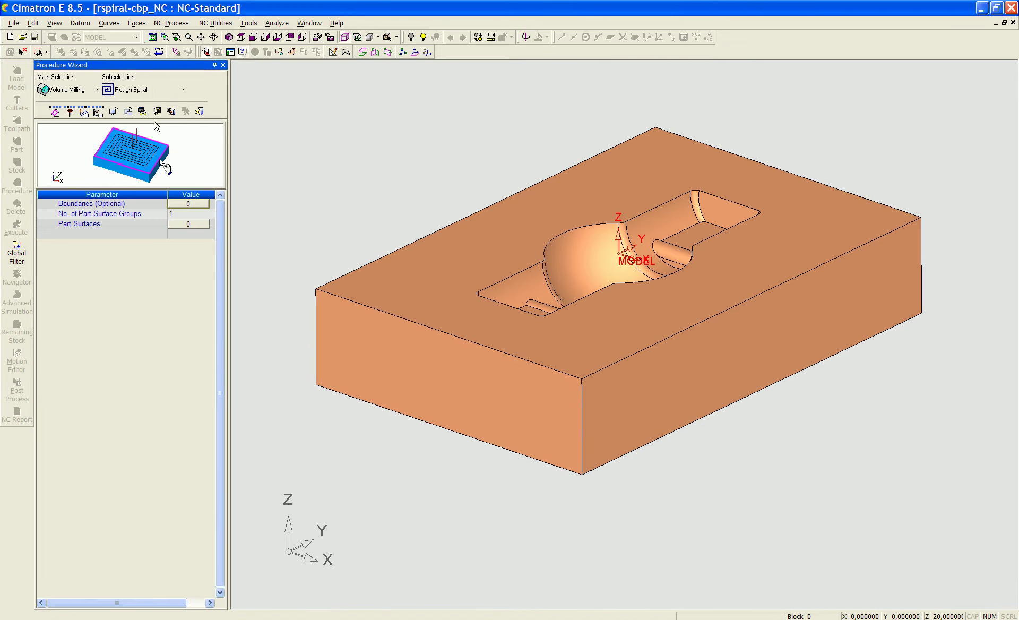
pyautogui.click(193, 221)
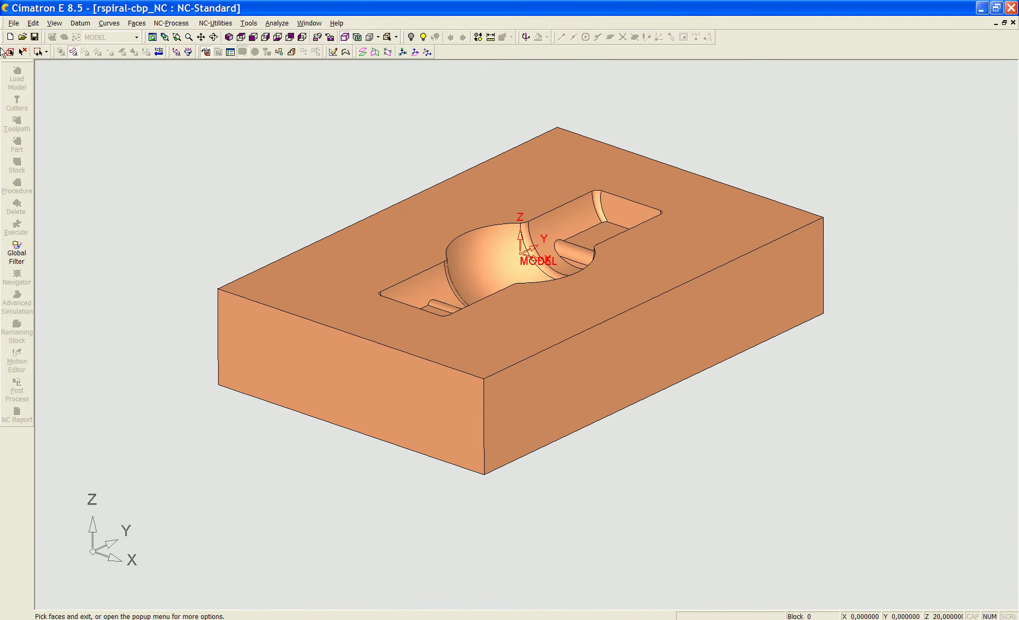
pyautogui.click(2, 50)
pyautogui.middleClick(279, 193)
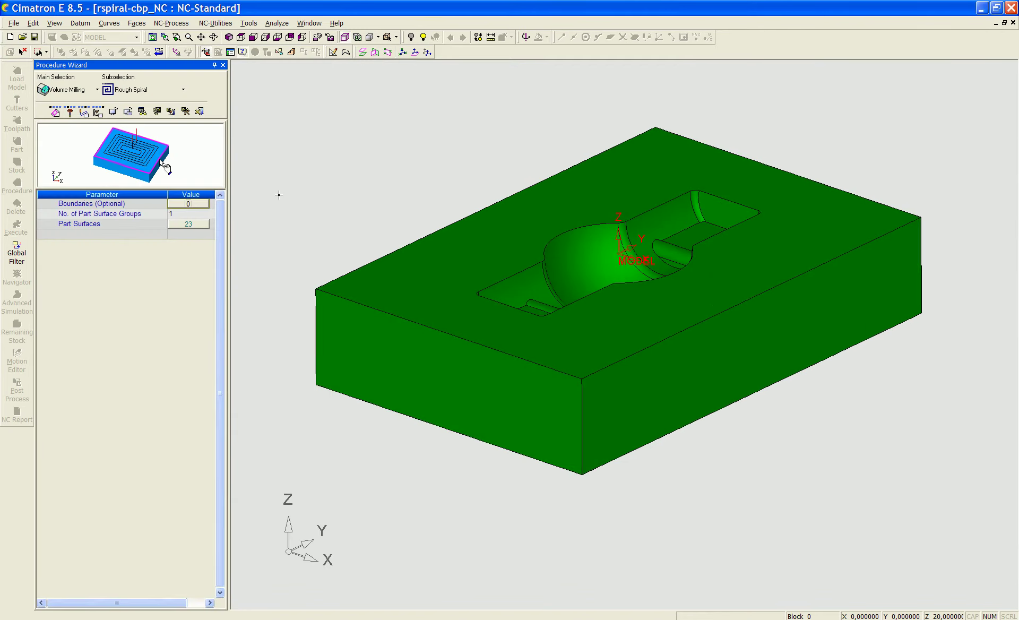
# Use the top-face outline as the machining boundary contour
pyautogui.click(202, 208)
pyautogui.scroll(-2, 228, 221)
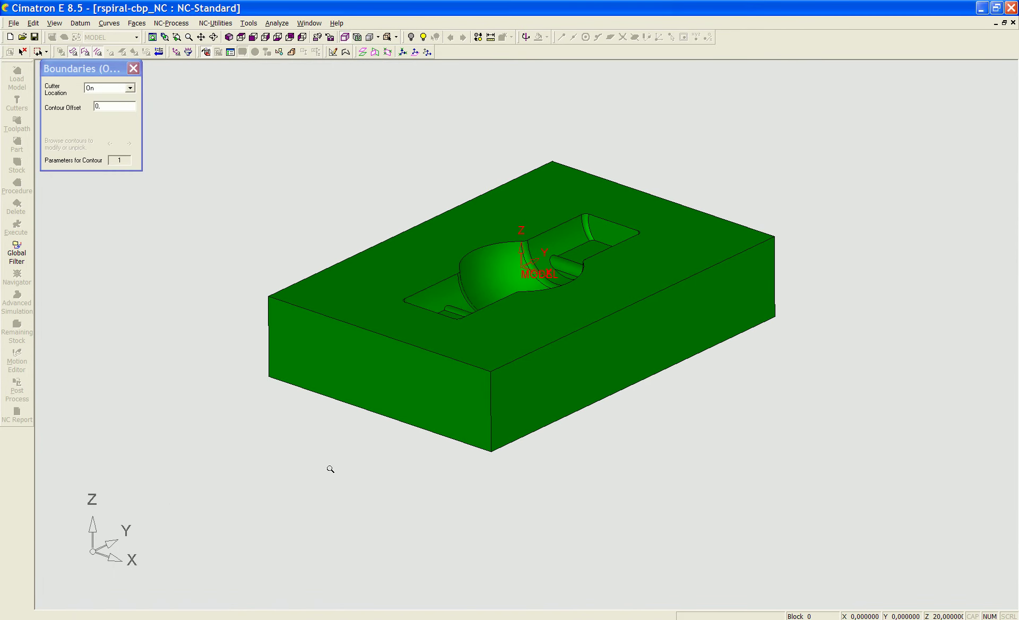
pyautogui.click(323, 292)
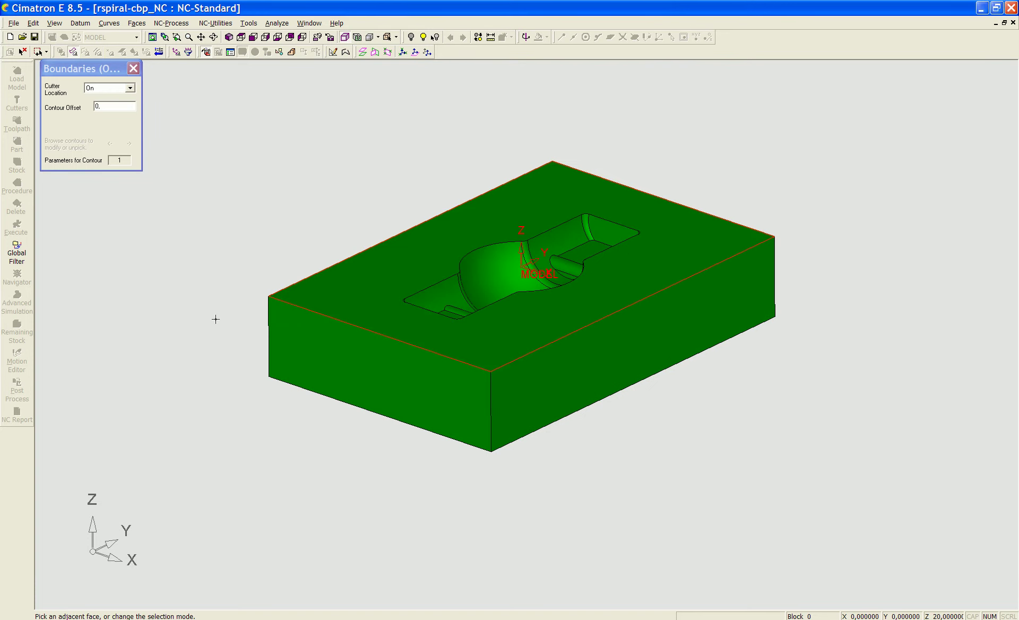
pyautogui.middleClick(254, 182)
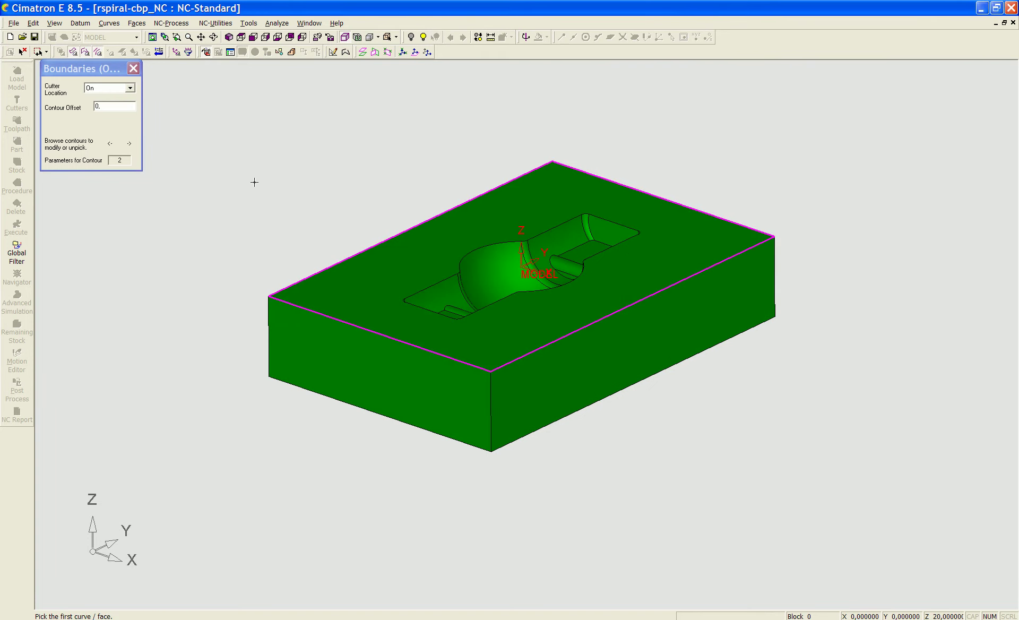
pyautogui.middleClick(255, 182)
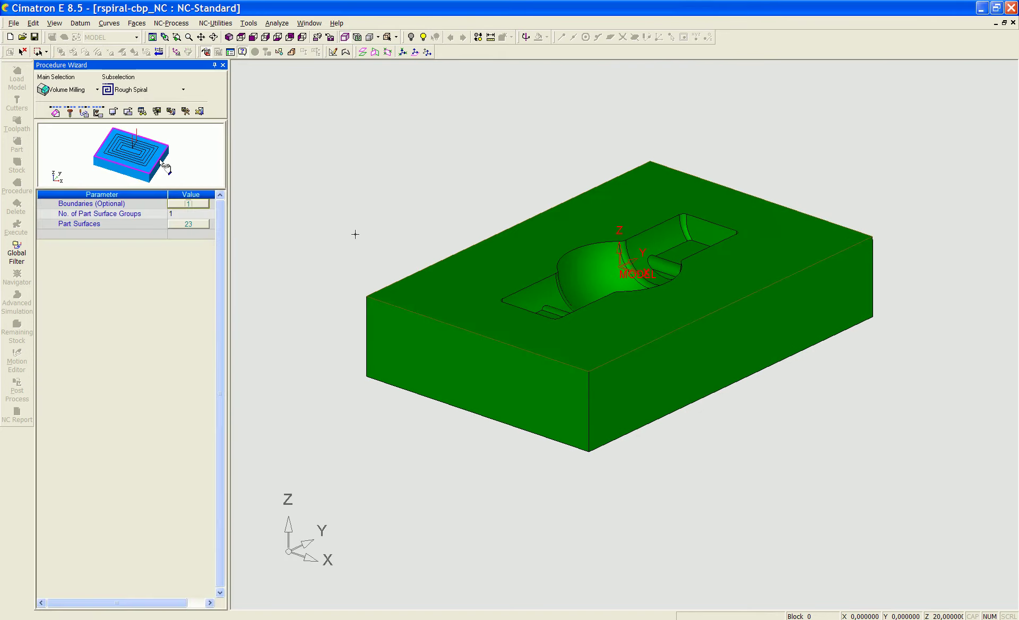
pyautogui.moveTo(365, 217)
pyautogui.keyDown('ctrl'); pyautogui.mouseDown()
pyautogui.moveTo(369, 291)
pyautogui.moveTo(359, 209)
pyautogui.mouseUp(); pyautogui.keyUp('ctrl')
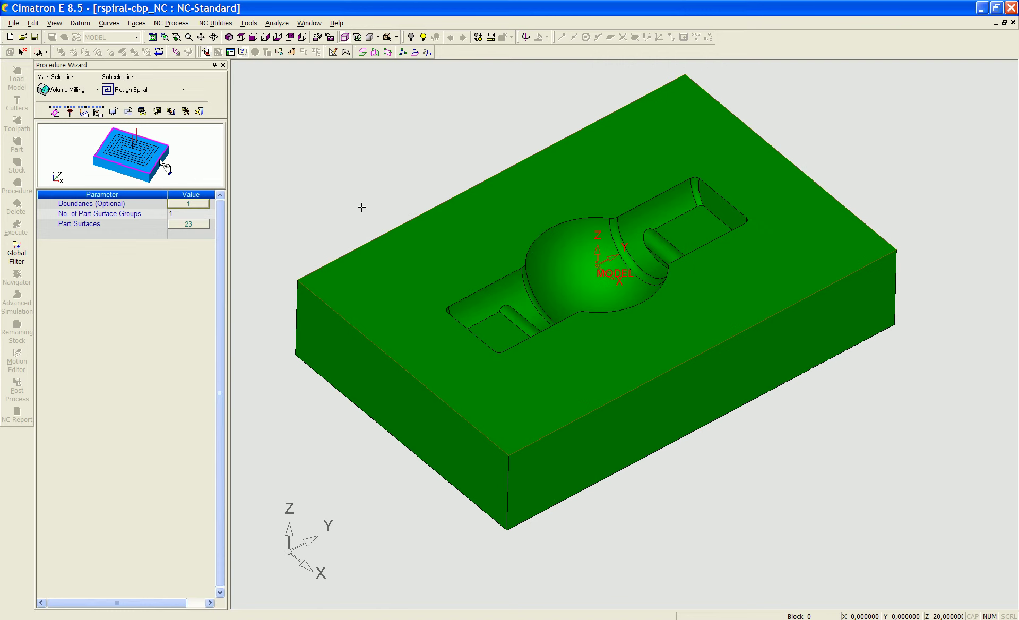
# Set the trajectory strategy to User Defined with Stock Spiral off and Pre-Final Pass None
pyautogui.click(82, 112)
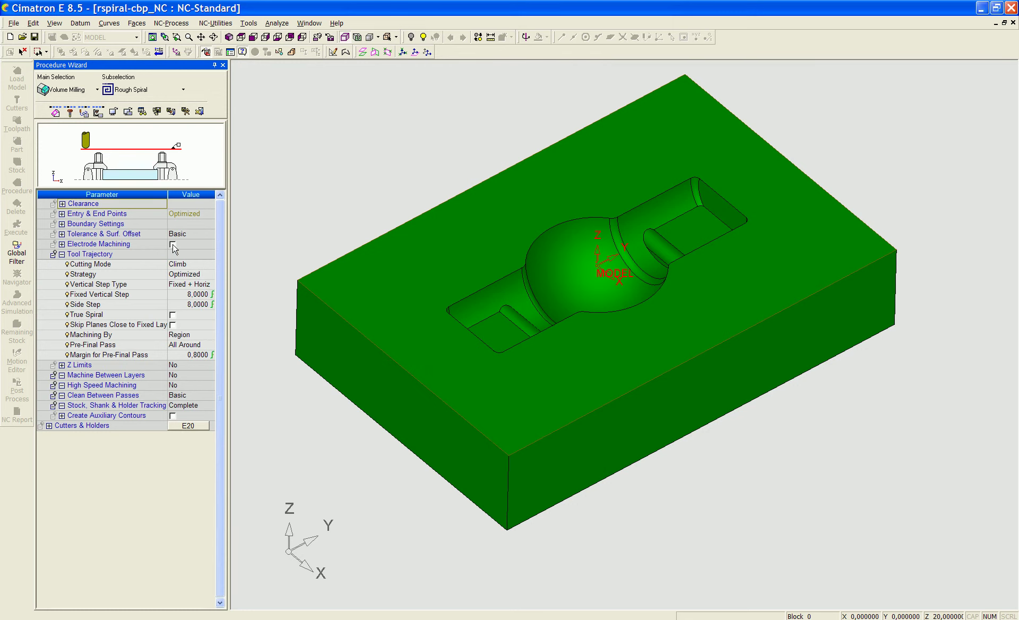
pyautogui.click(179, 275)
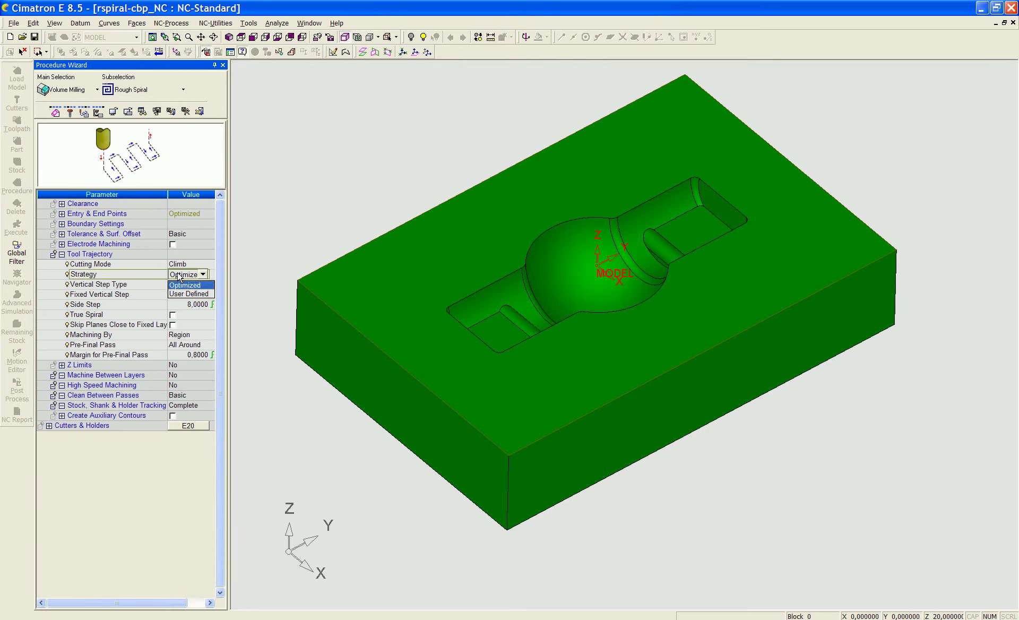
pyautogui.click(186, 295)
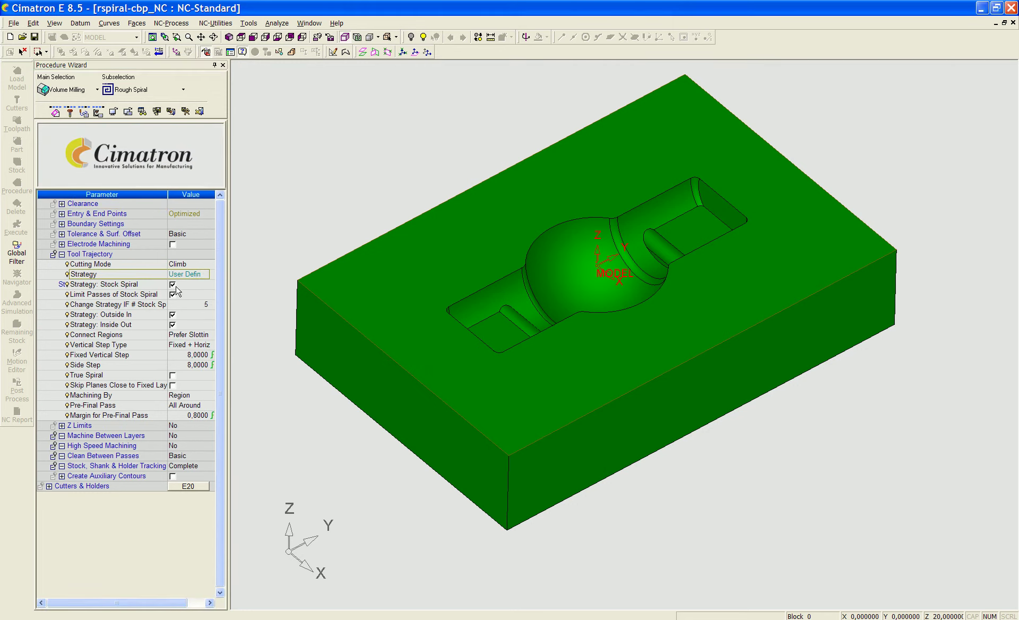
pyautogui.click(172, 284)
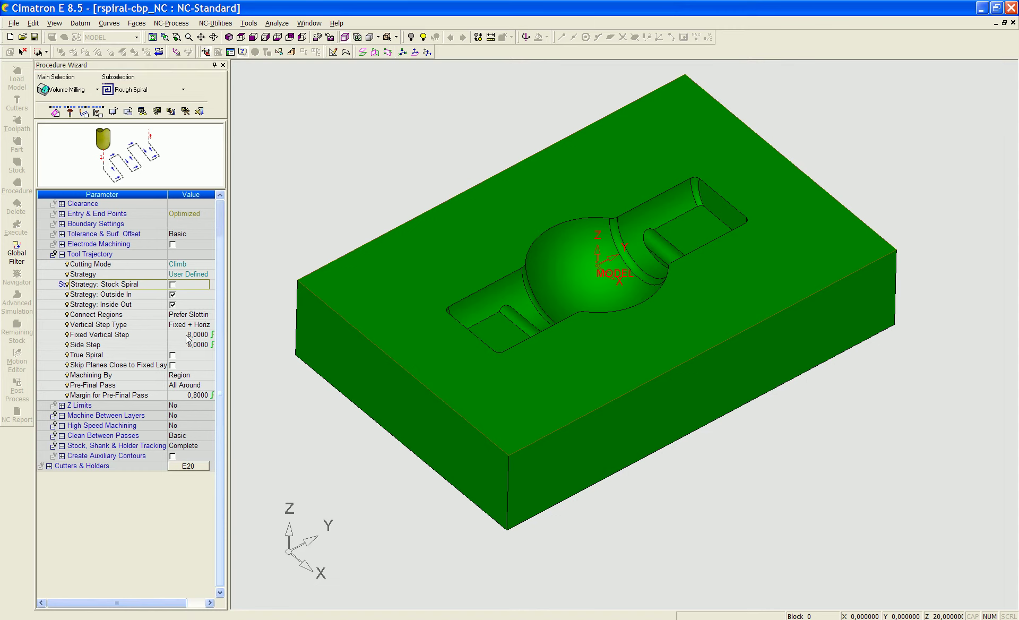
pyautogui.click(196, 386)
pyautogui.click(192, 398)
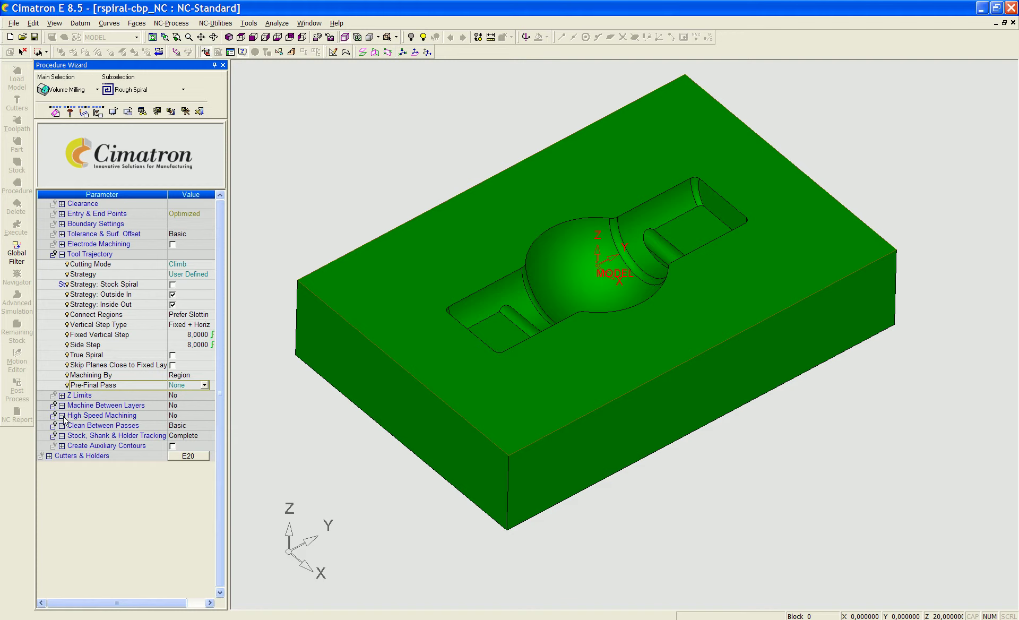
# Set Machine Between Layers to Advanced Finish, Max. Vertical Step 1, Layers Order Top Down
pyautogui.click(62, 406)
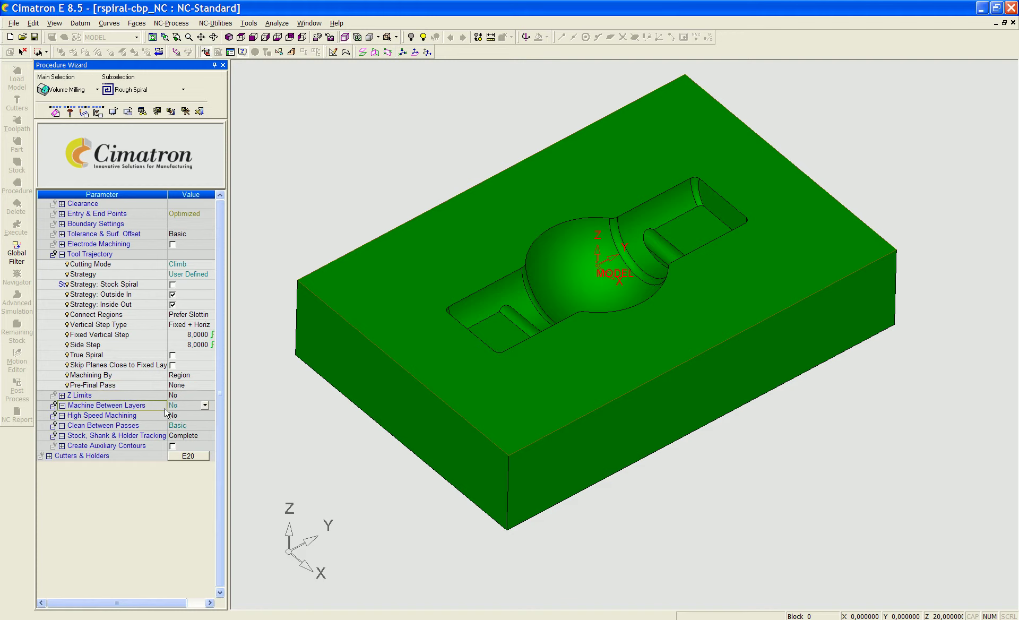
pyautogui.click(180, 407)
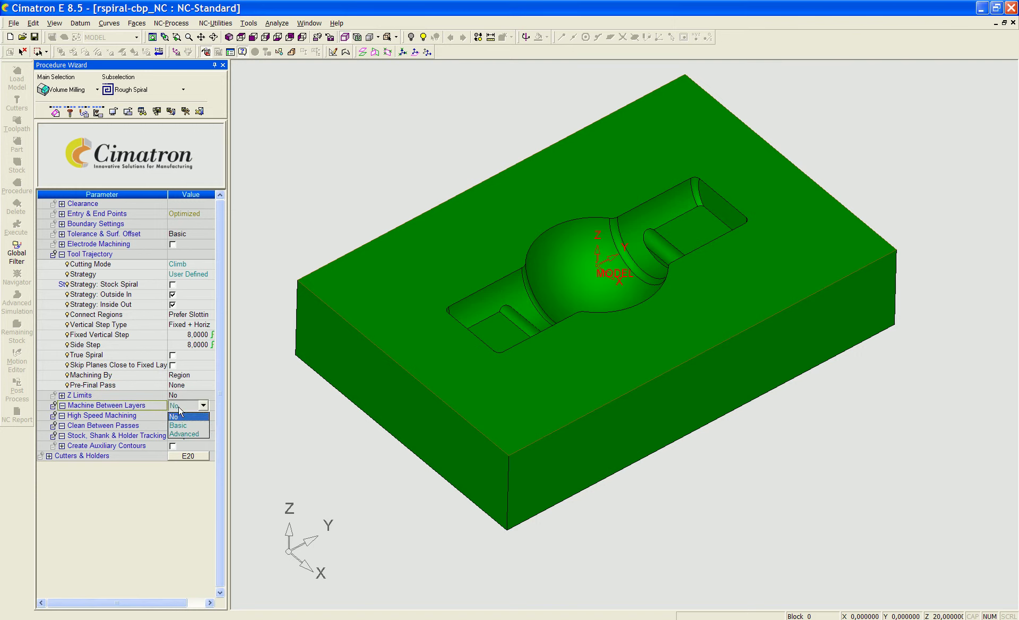
pyautogui.click(183, 433)
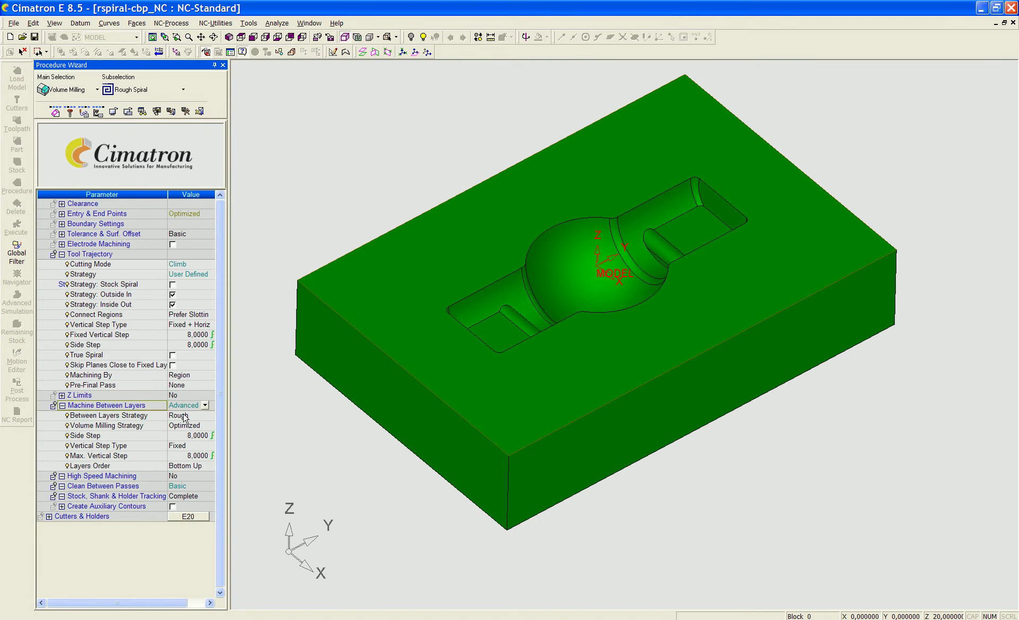
pyautogui.click(184, 418)
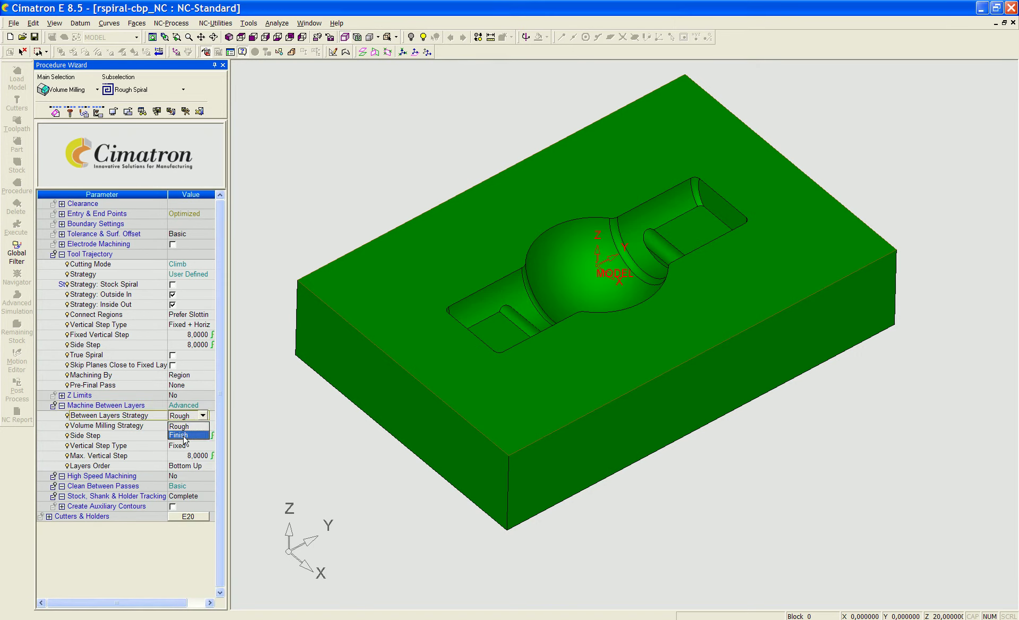
pyautogui.click(185, 438)
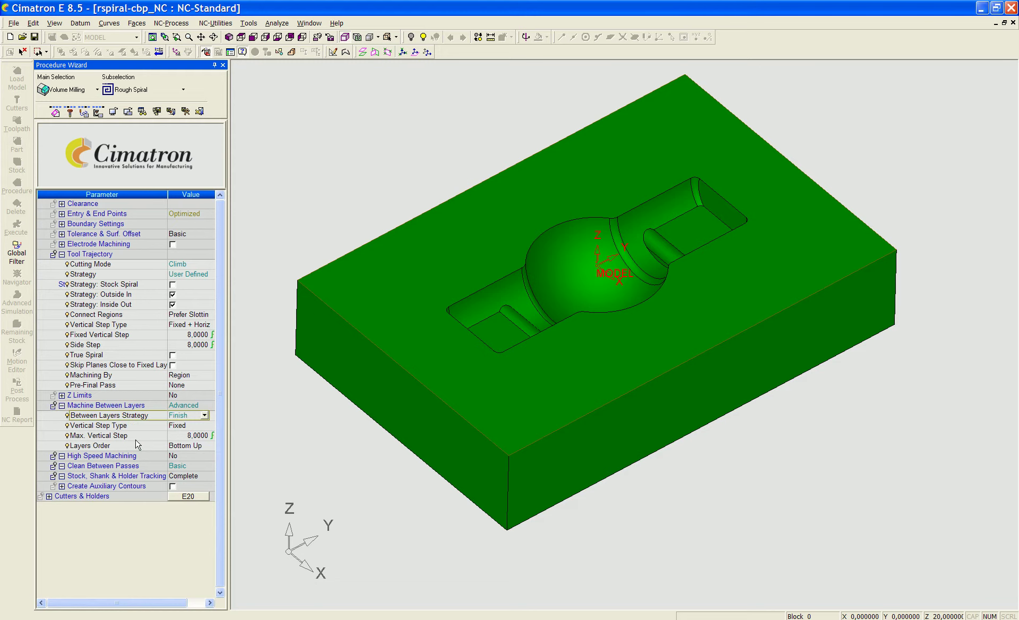
pyautogui.click(205, 435)
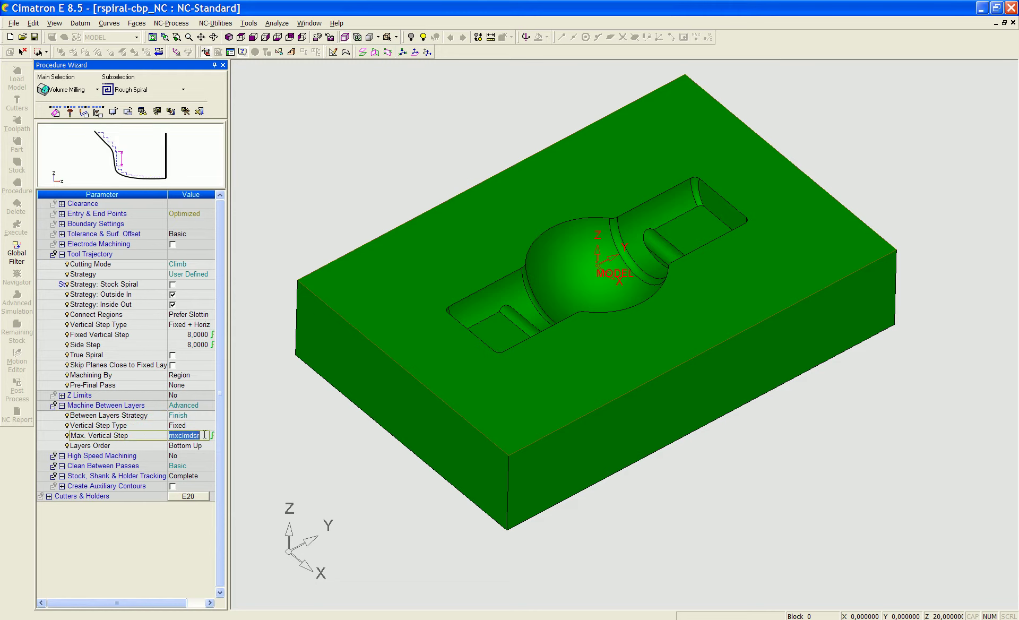
pyautogui.press('BackSpace')
pyautogui.write('1')
pyautogui.press('Return')
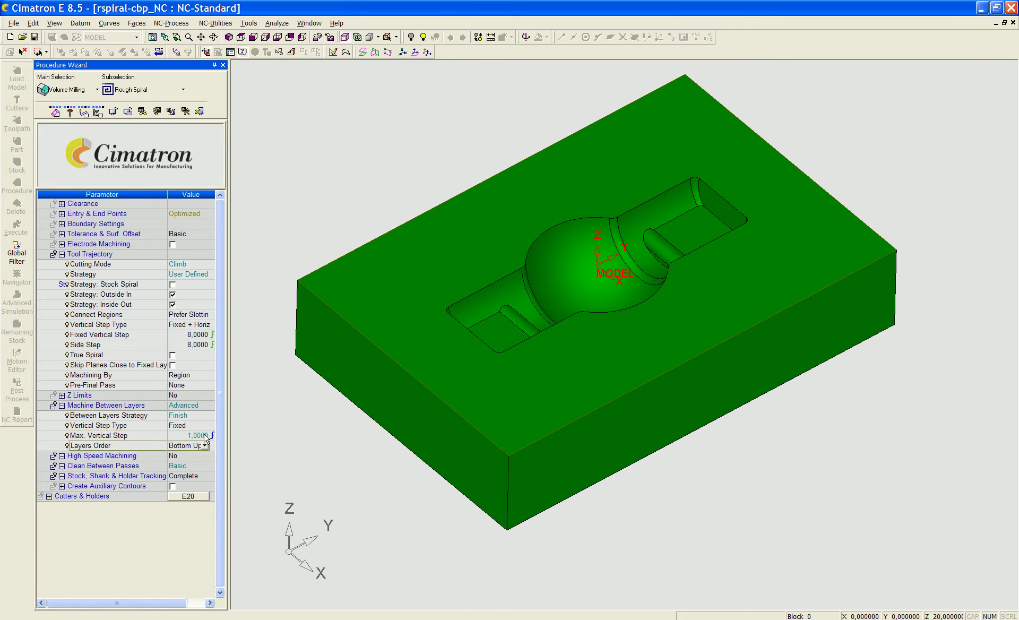
pyautogui.click(187, 447)
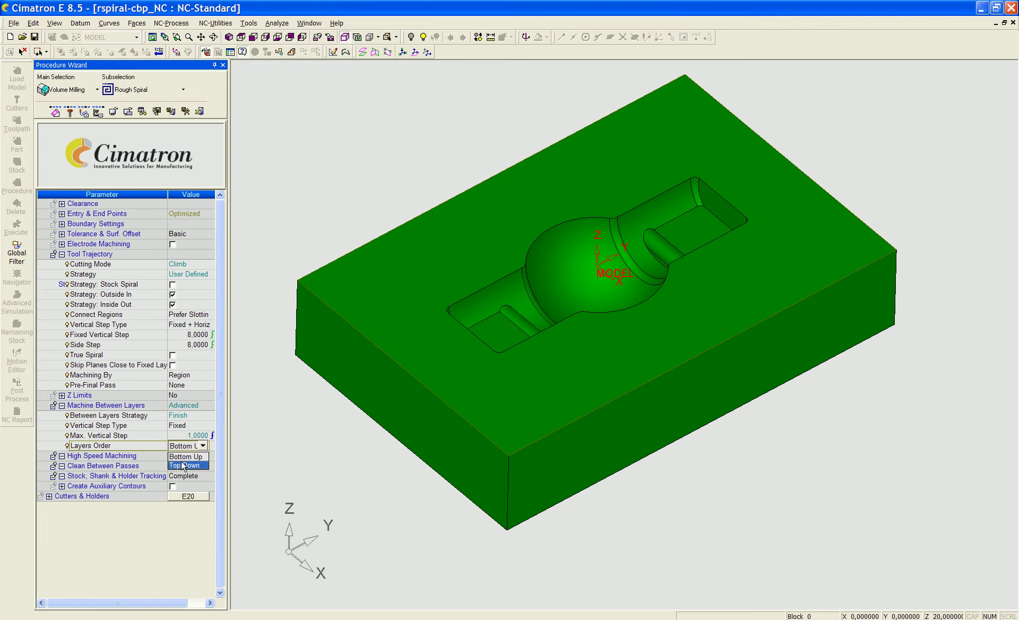
pyautogui.click(183, 465)
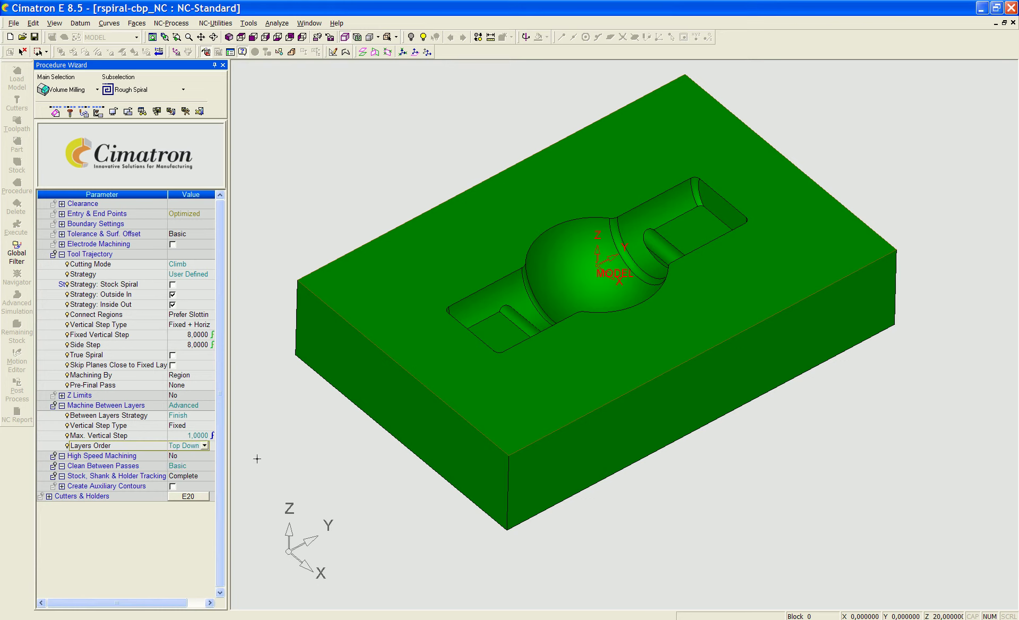
# Save and calculate the Rough Spiral toolpath, then inspect it around the pocket corner
pyautogui.click(184, 111)
pyautogui.scroll(3, 451, 387)
pyautogui.scroll(2, 530, 319)
pyautogui.scroll(2, 621, 250)
pyautogui.scroll(-3, 622, 250)
pyautogui.moveTo(621, 250)
pyautogui.mouseDown(button='middle')
pyautogui.moveTo(550, 307)
pyautogui.moveTo(561, 267)
pyautogui.moveTo(572, 273)
pyautogui.mouseUp(button='middle')
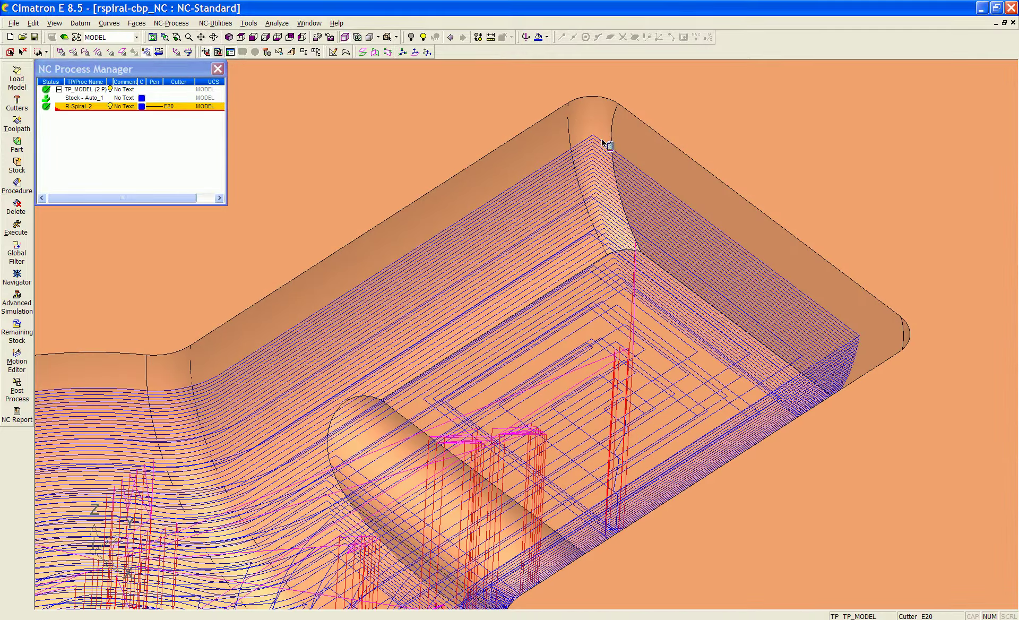
# Return to an isometric view and send the toolpath to Advanced Simulation
pyautogui.scroll(-3, 601, 195)
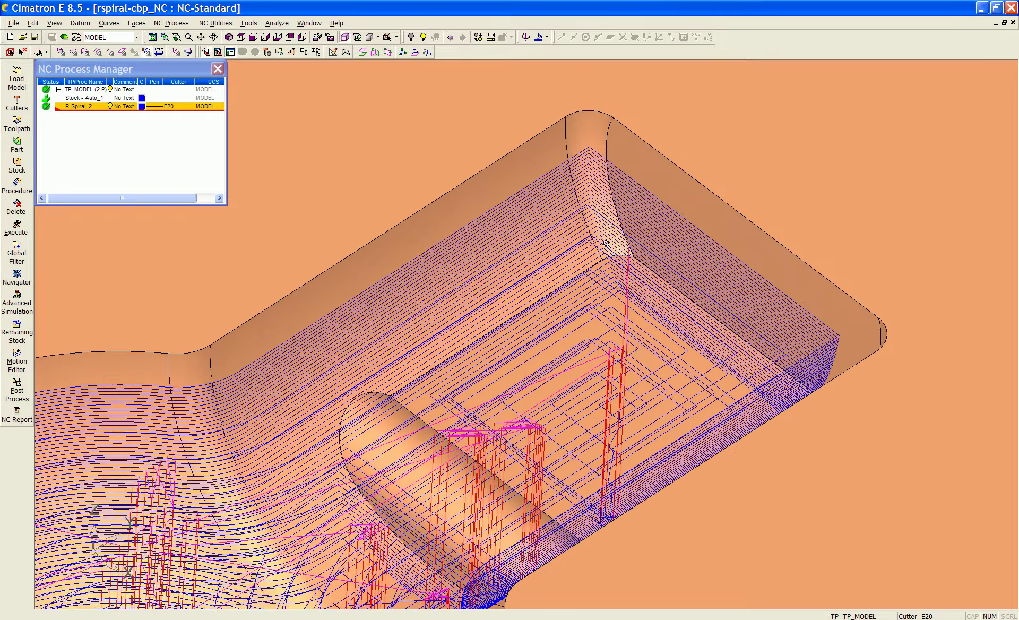
pyautogui.scroll(-2, 602, 195)
pyautogui.scroll(4, 601, 195)
pyautogui.scroll(3, 571, 274)
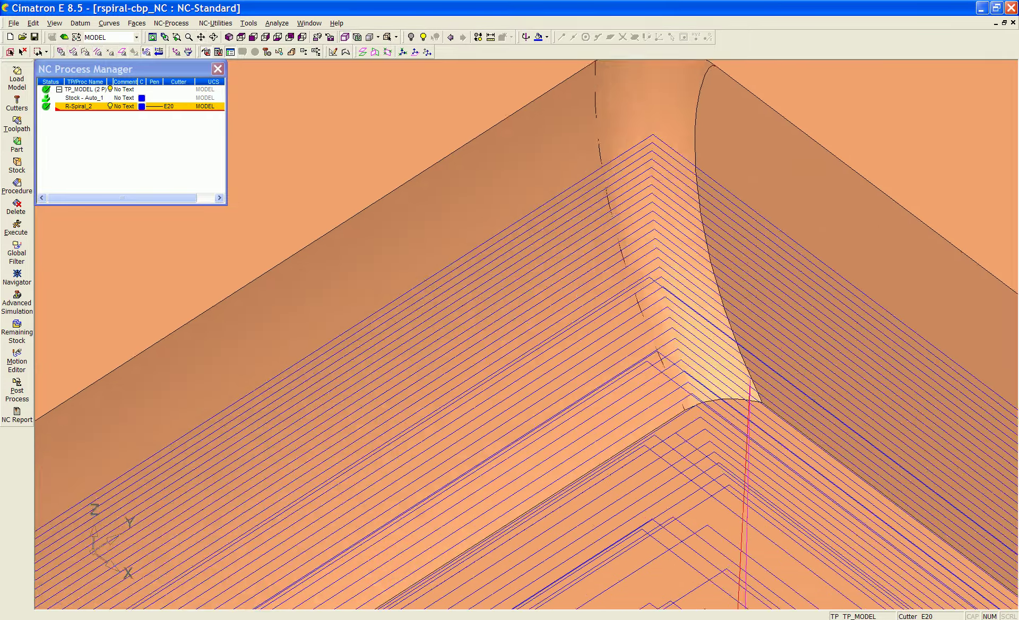
pyautogui.scroll(2, 571, 273)
pyautogui.scroll(2, 570, 273)
pyautogui.scroll(2, 571, 273)
pyautogui.scroll(-2, 571, 273)
pyautogui.scroll(-2, 607, 277)
pyautogui.scroll(-3, 557, 234)
pyautogui.scroll(-2, 732, 235)
pyautogui.scroll(-5, 733, 235)
pyautogui.moveTo(644, 392); pyautogui.dragTo(116, 424, button='middle')
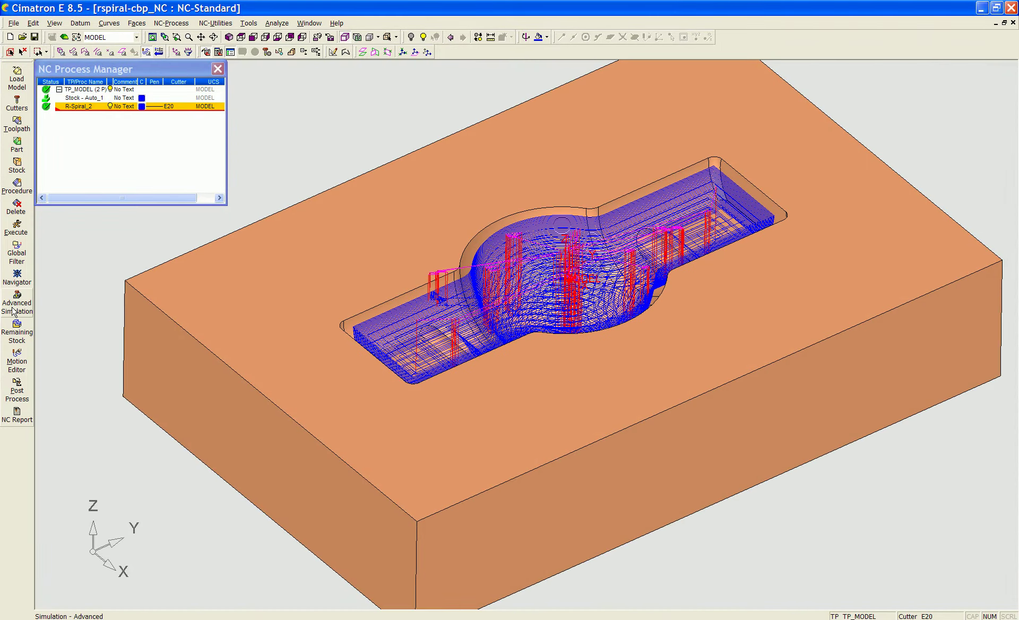
pyautogui.click(14, 310)
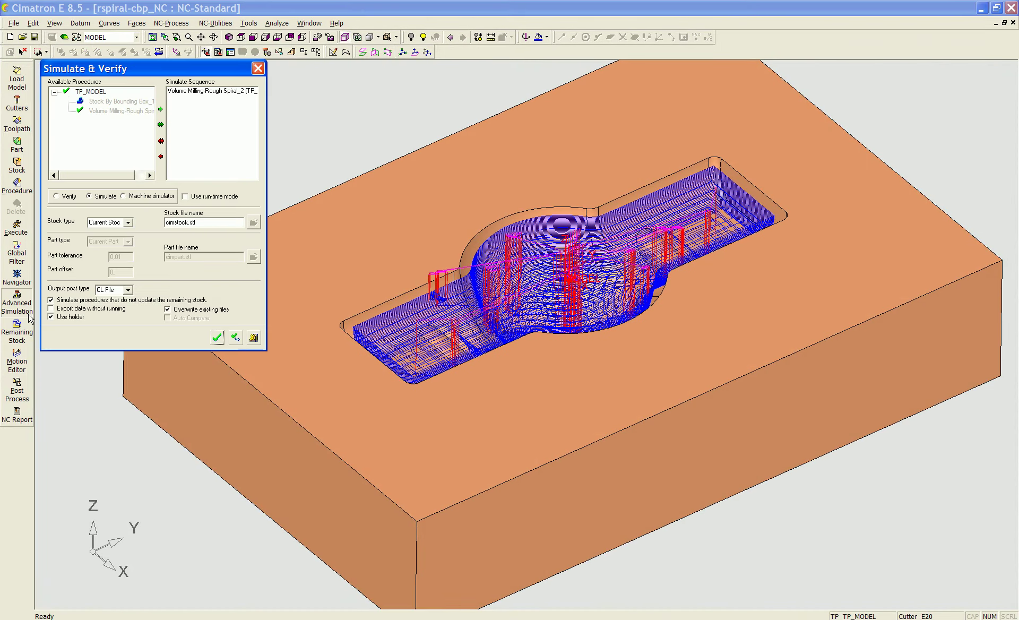
pyautogui.click(216, 337)
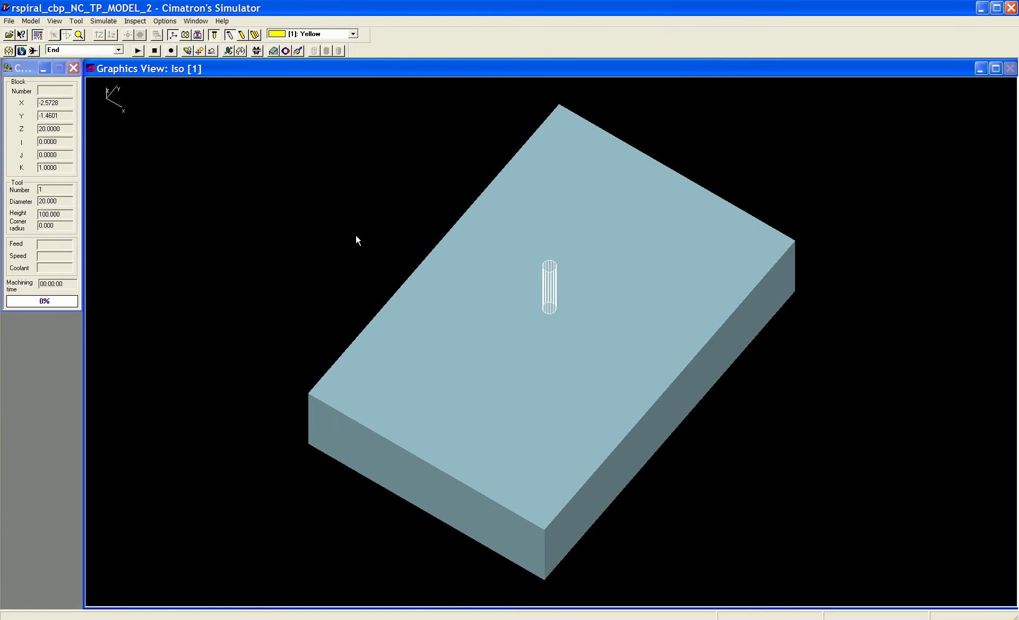
# Show the 20 mm cutter shaded and play the machining simulation
pyautogui.click(252, 35)
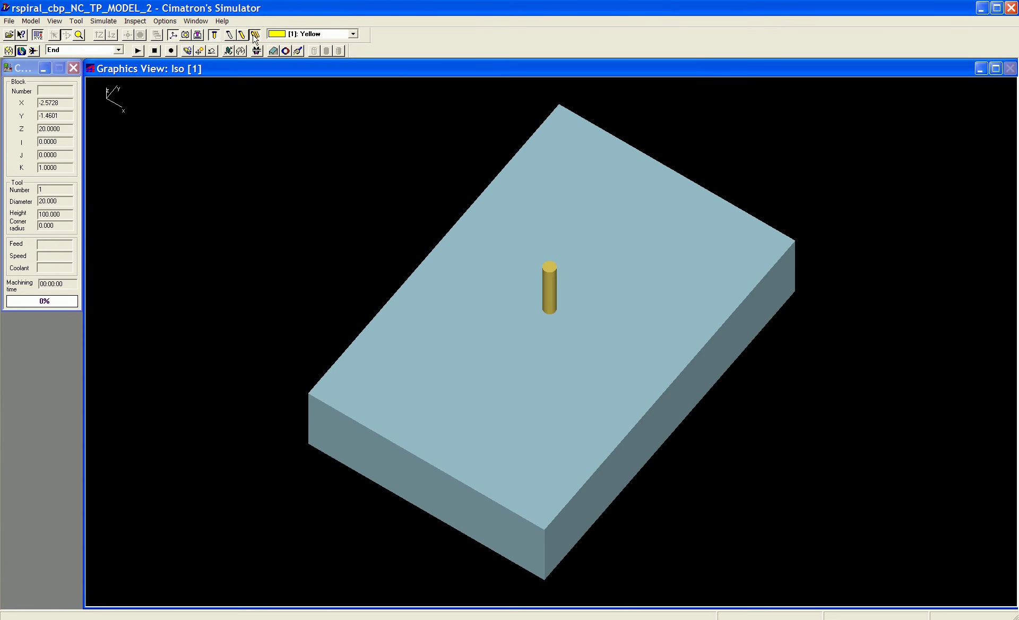
pyautogui.click(138, 51)
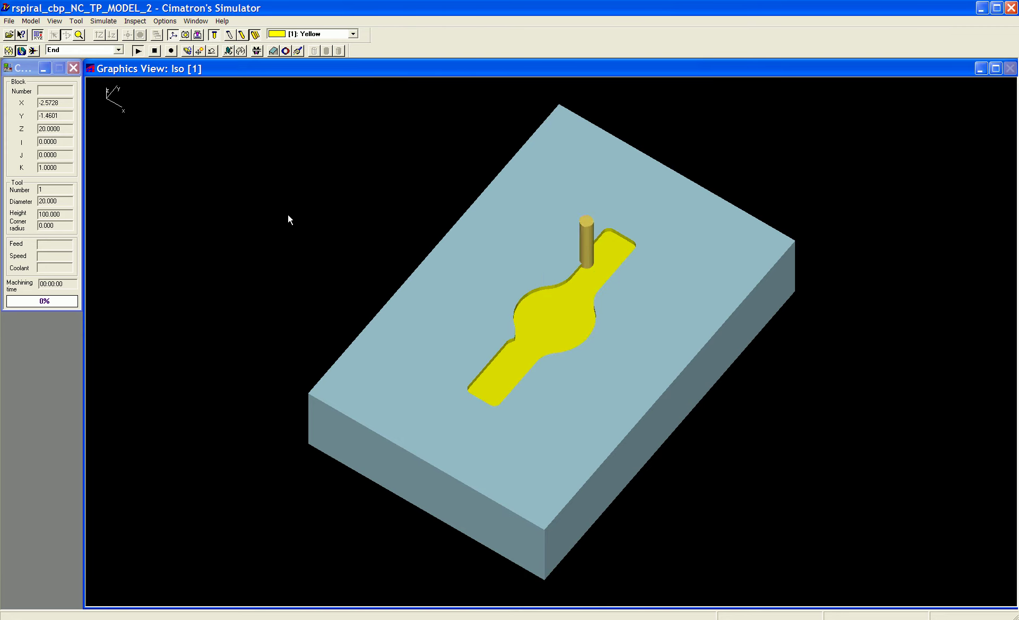